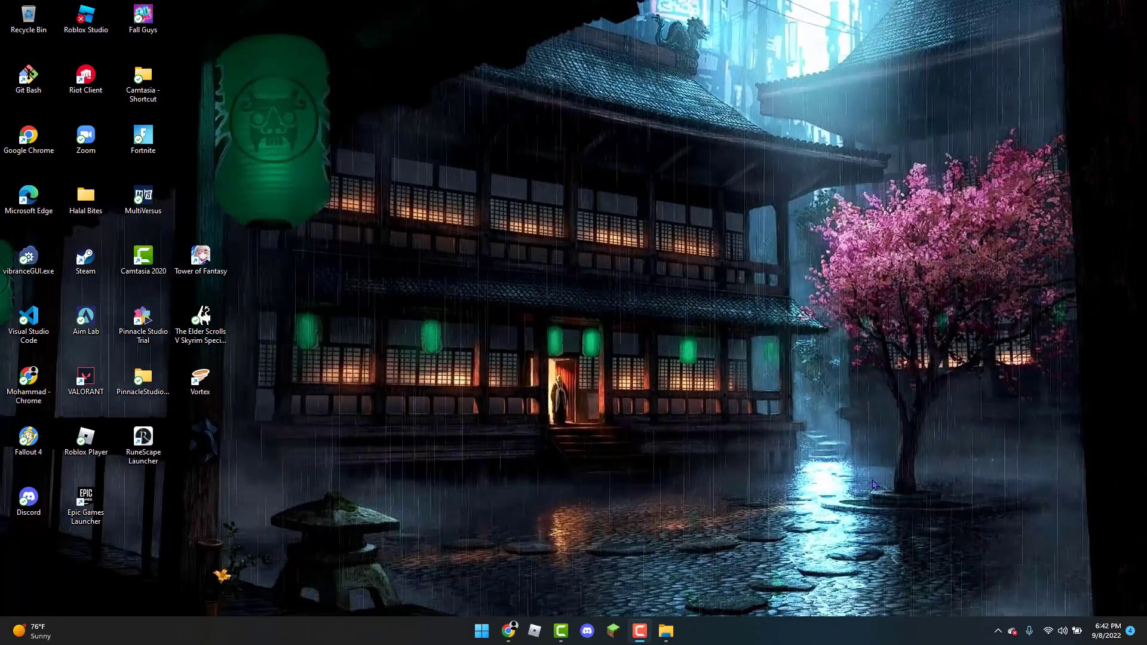
- Navigate File Explorer to C:\Program Files\Genshin Impact\Genshin Impact game, showing GenshinImpact.exe
left_click(666, 630)
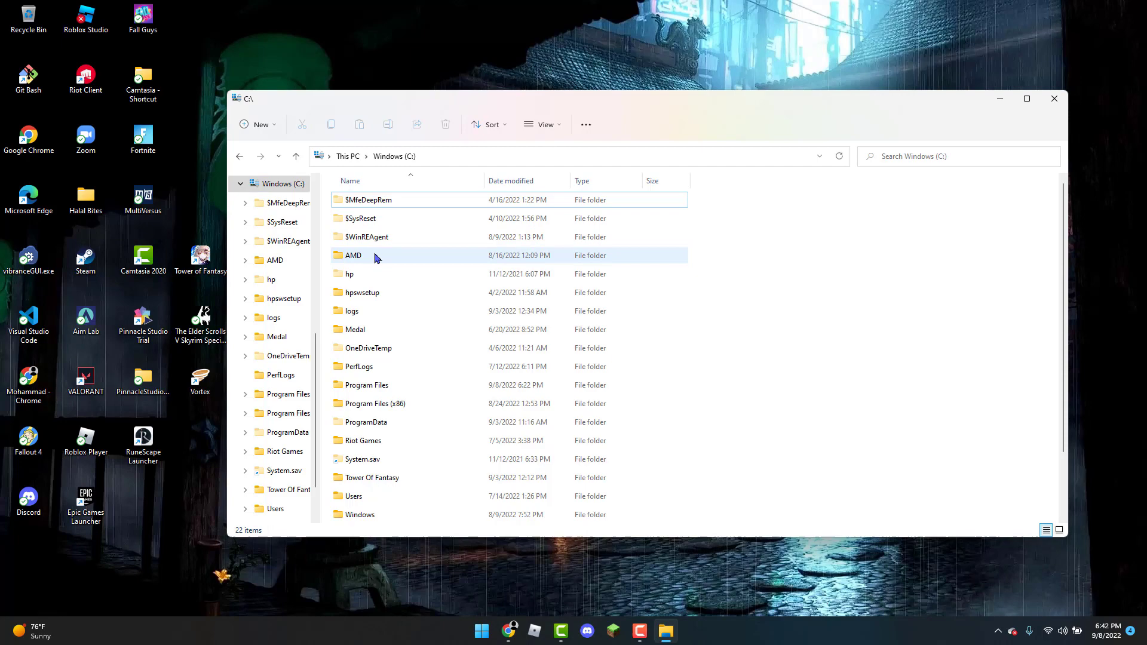
double_click(386, 386)
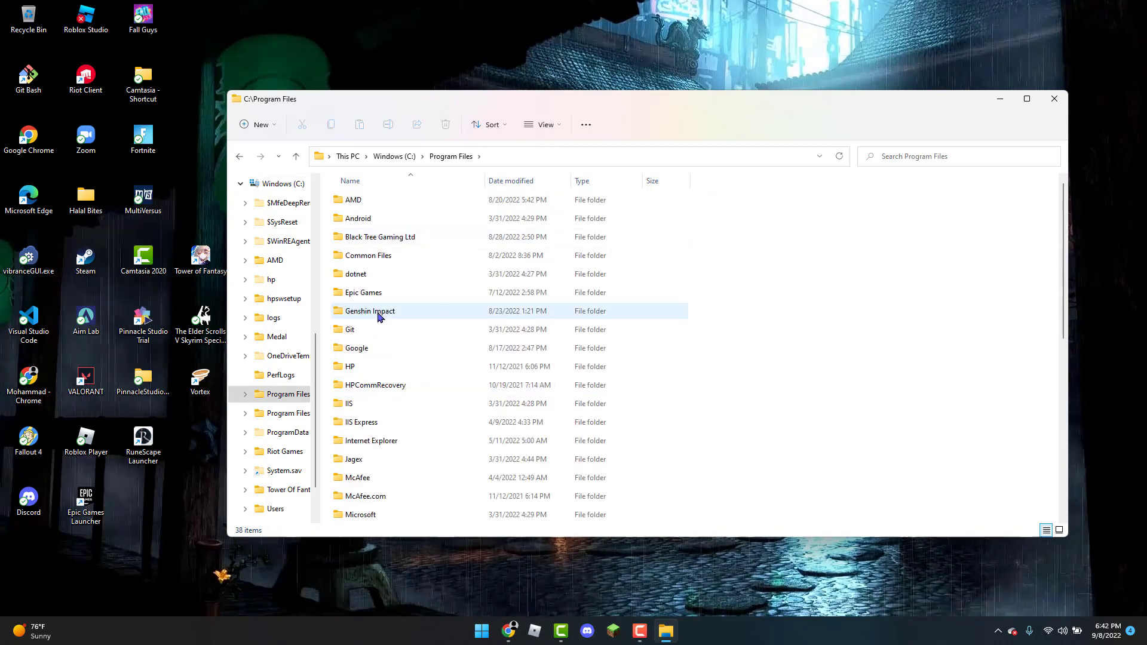
double_click(378, 316)
left_click(396, 242)
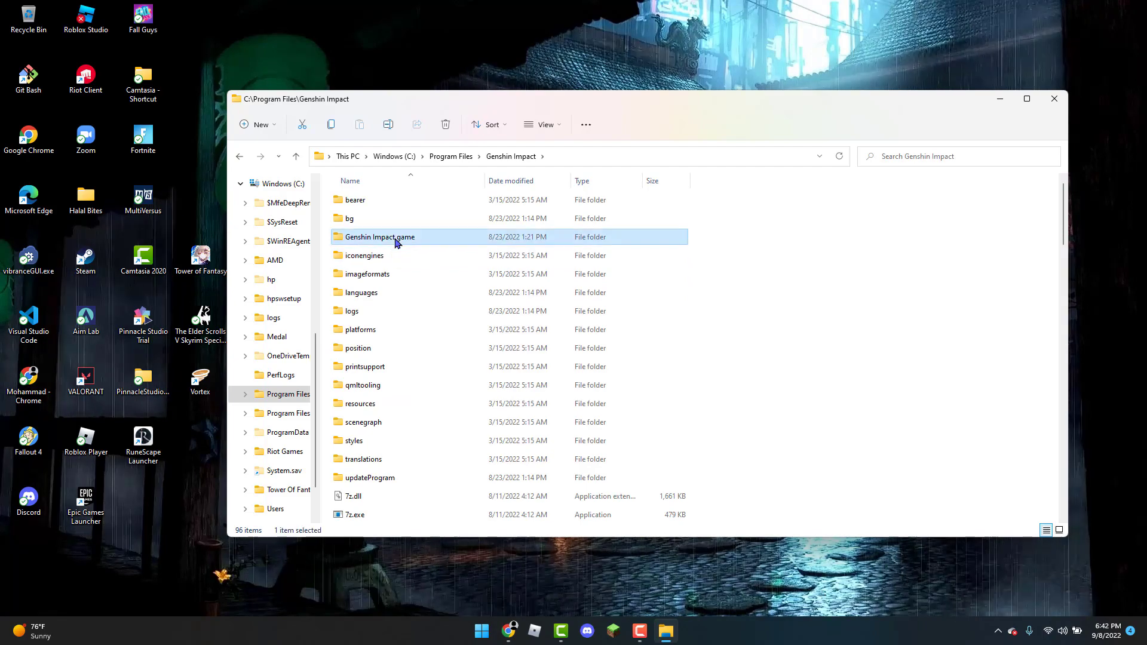
double_click(397, 243)
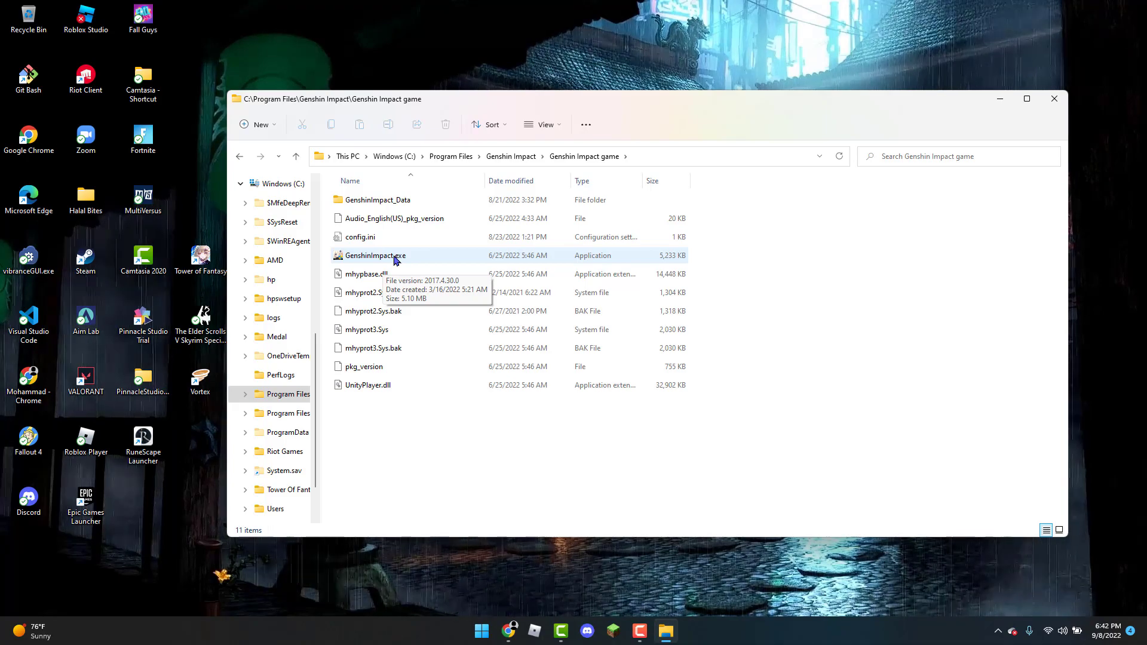
- Close File Explorer and launch Windows Defender Firewall from a 'firewall' Start search
left_click(1055, 99)
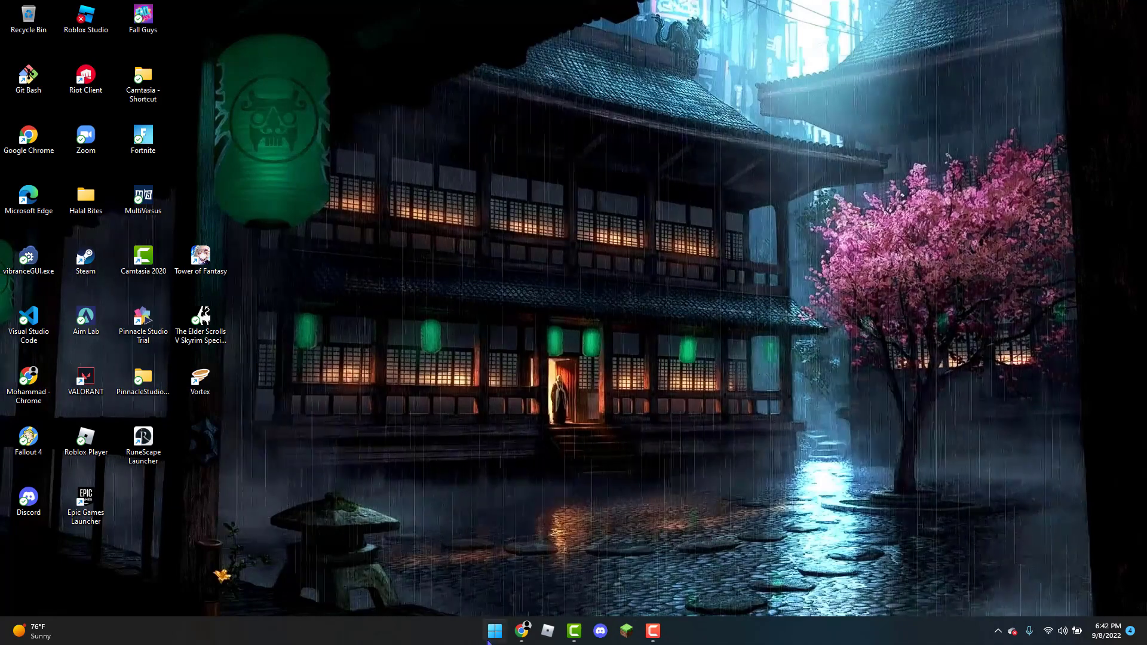
left_click(495, 635)
type("fo")
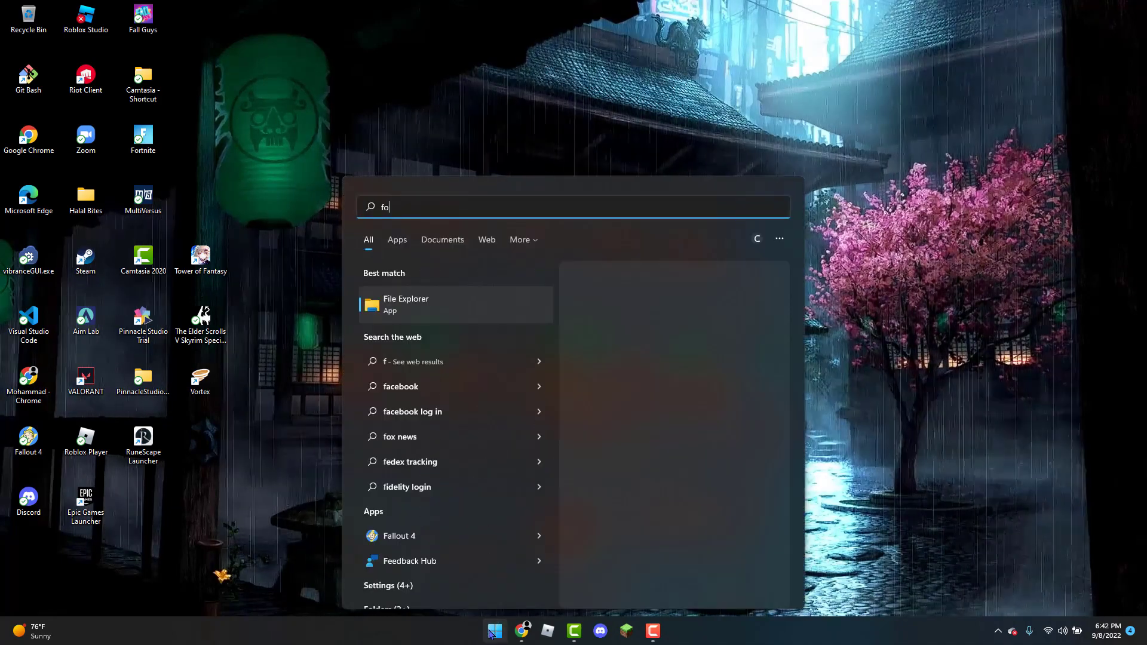
type("rewall")
key("Return")
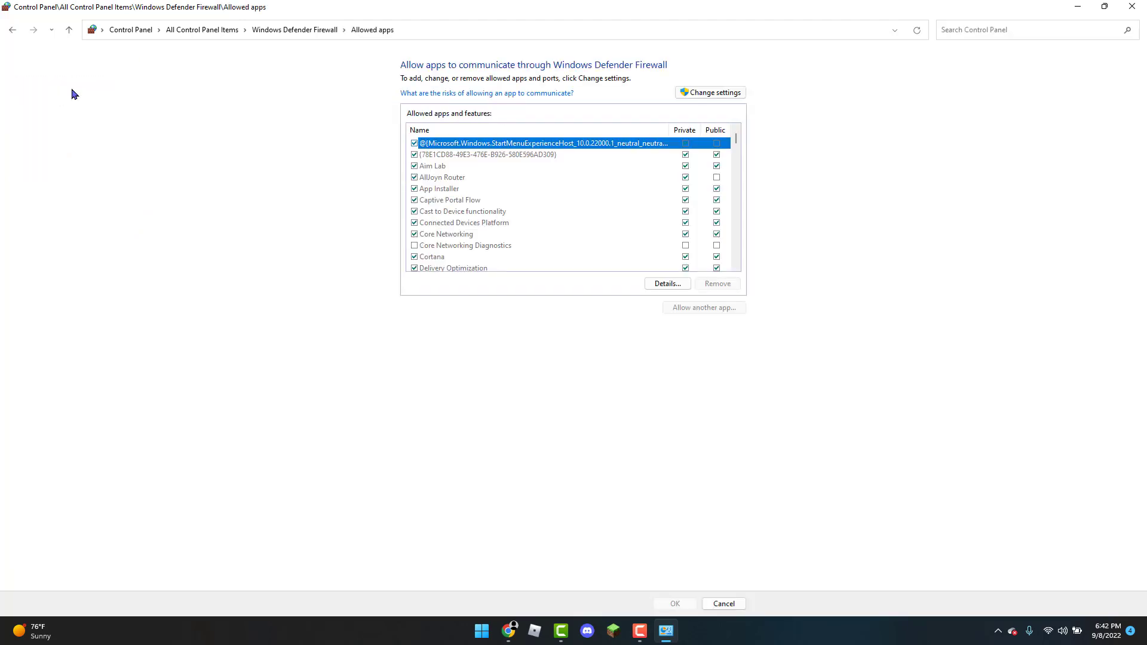
- Unlock the allowed apps list with Change settings and bring up the Add an app dialog
left_click(708, 92)
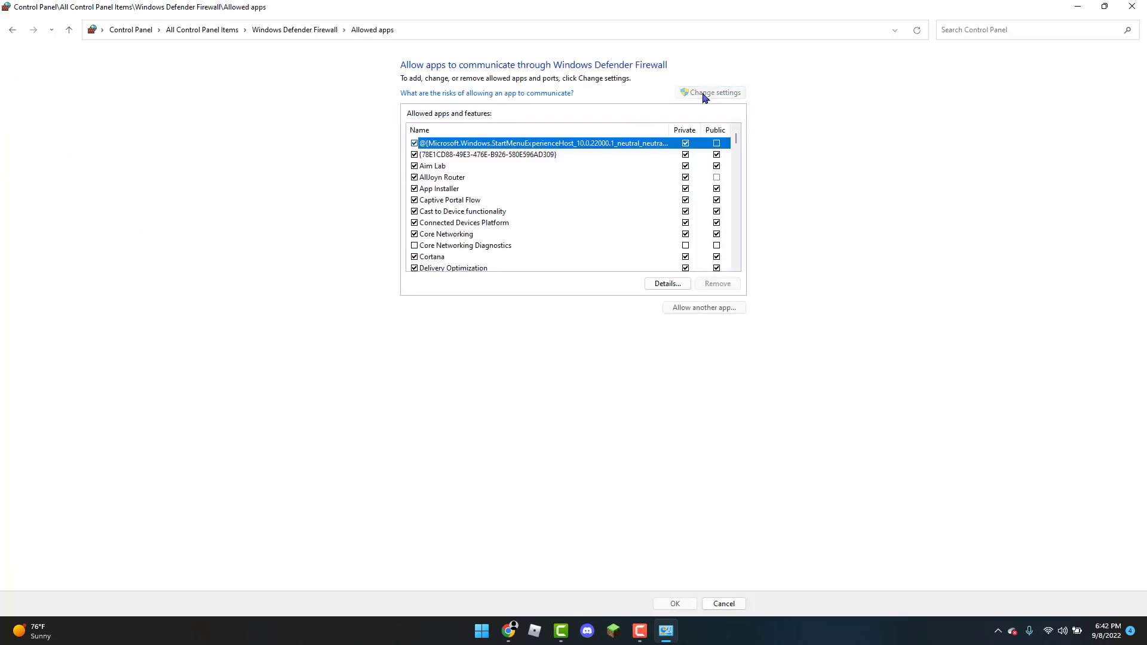
left_click(695, 308)
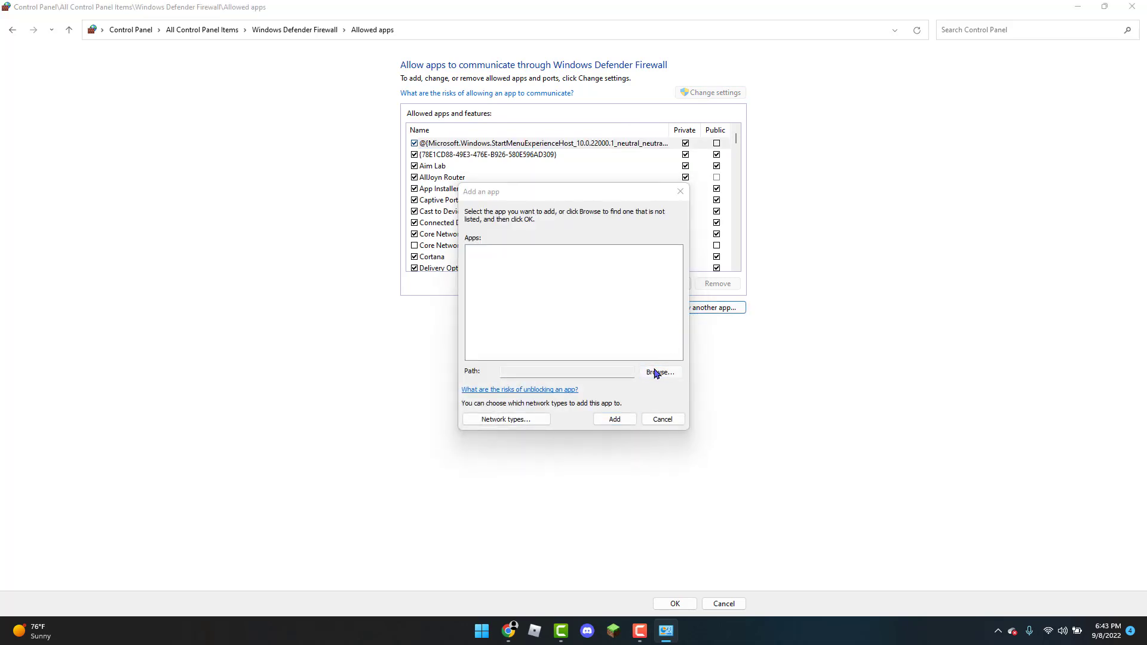
- Browse to C:\Program Files\Genshin Impact\Genshin Impact game and choose GenshinImpact.exe
left_click(660, 371)
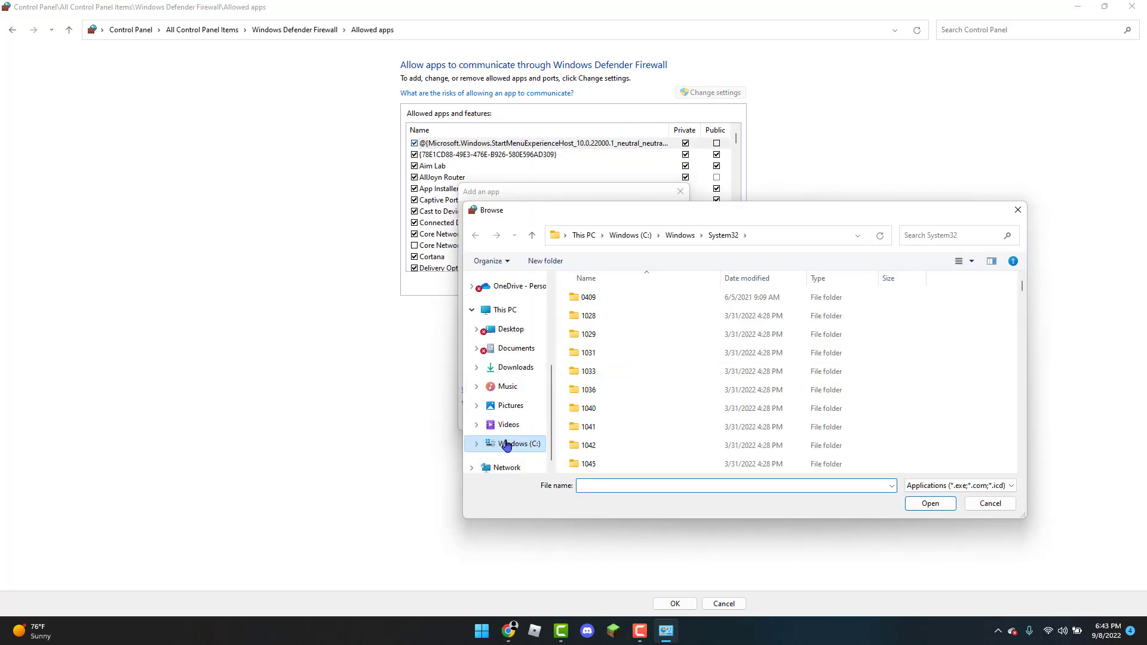
left_click(518, 444)
left_click(602, 325)
double_click(612, 331)
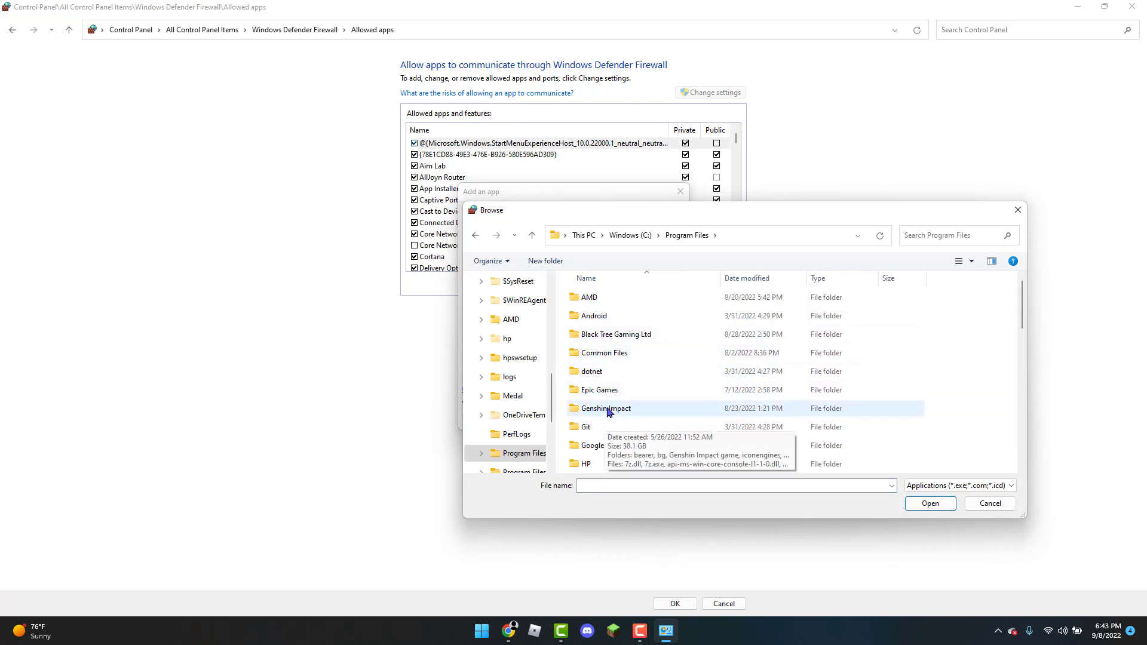
double_click(607, 412)
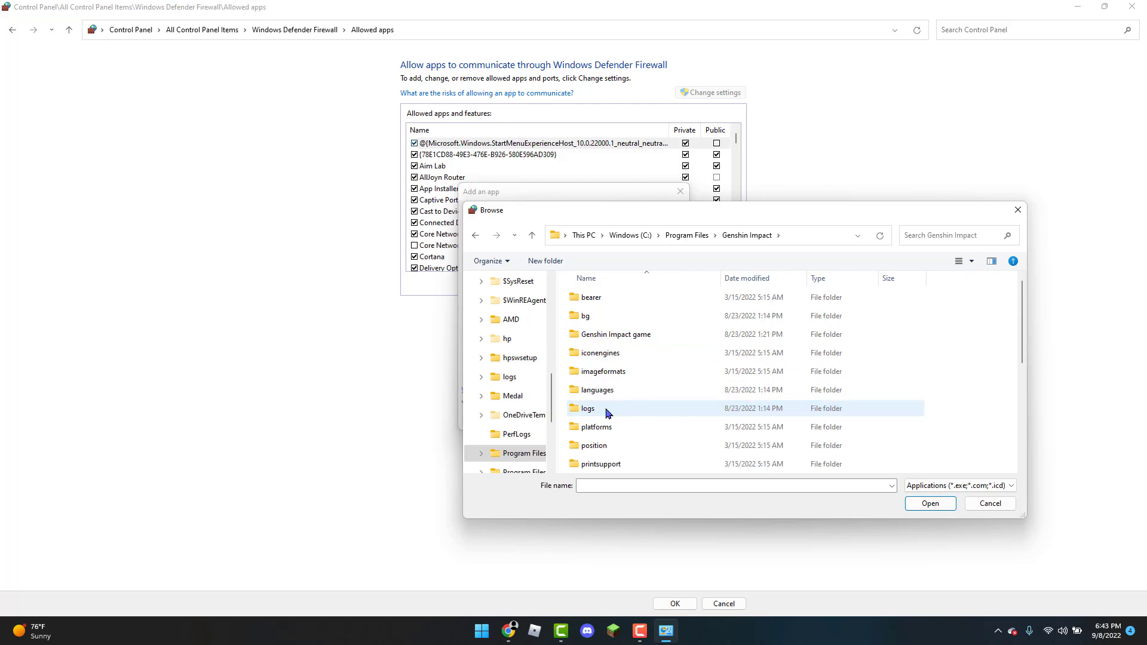
double_click(618, 334)
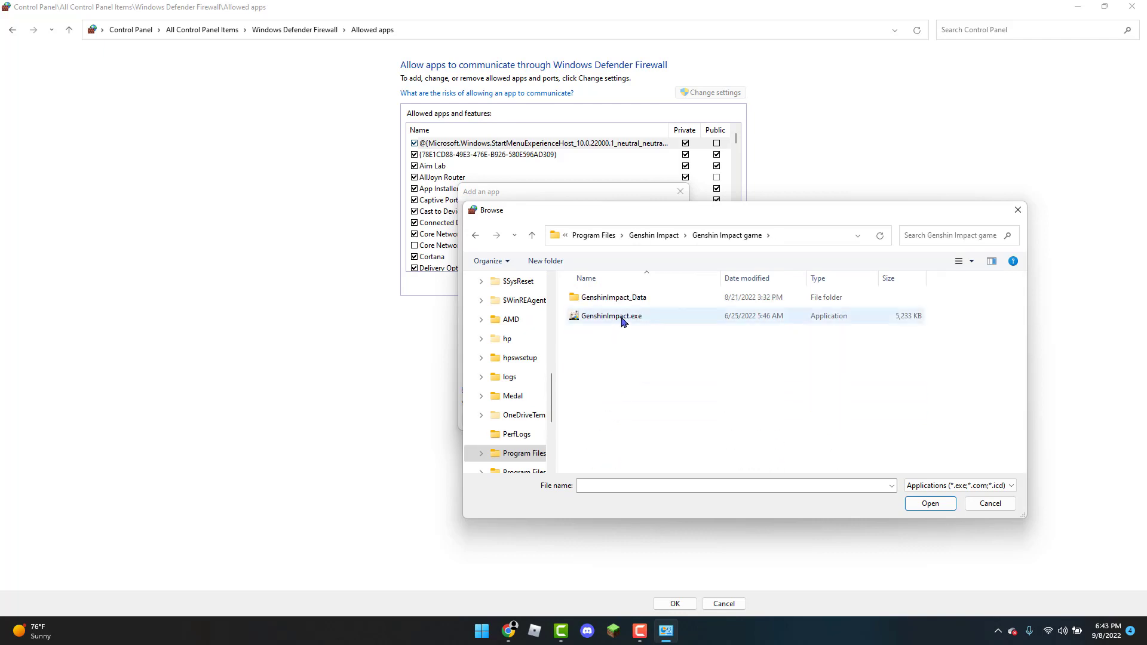
left_click(612, 316)
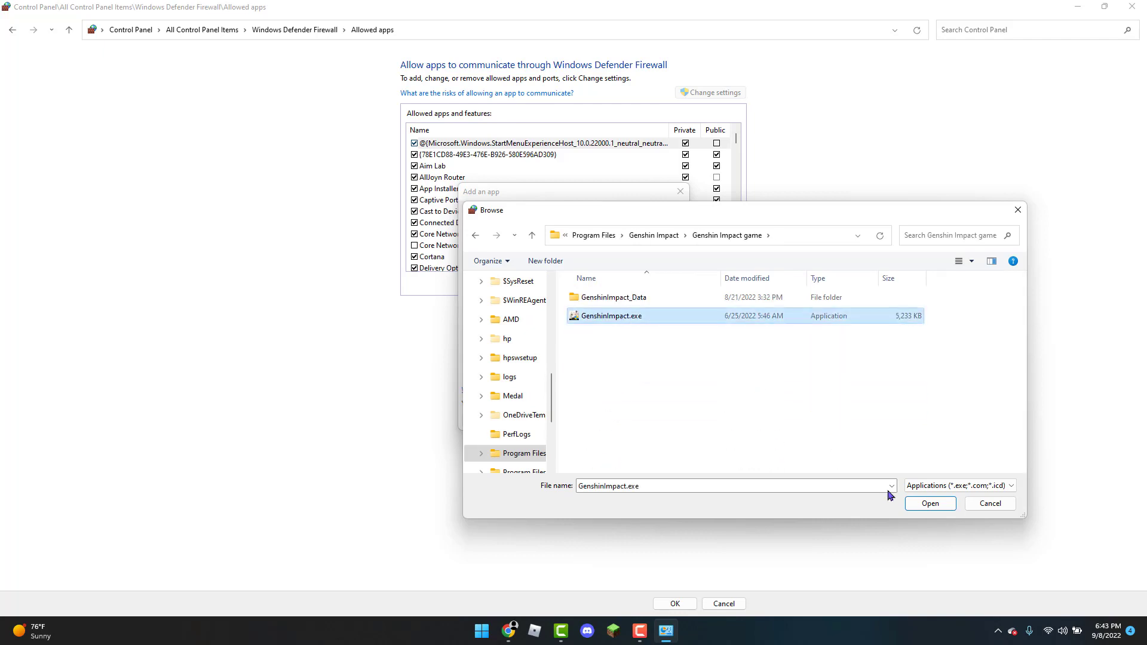
left_click(929, 503)
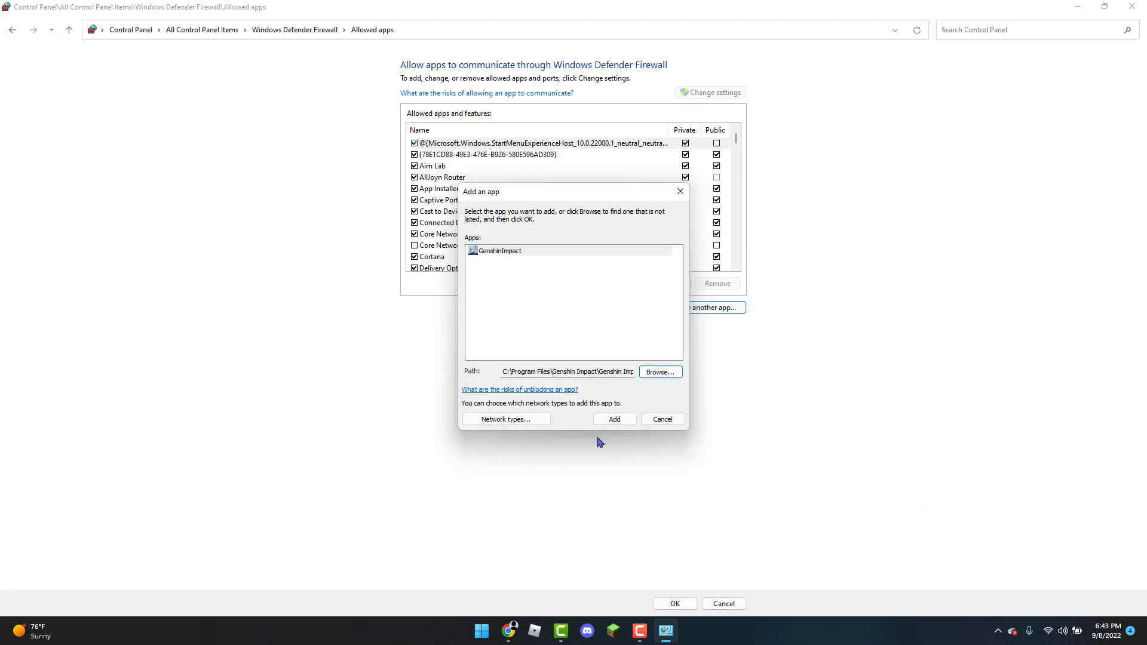
- Confirm adding GenshinImpact in the Add an app dialog
left_click(613, 420)
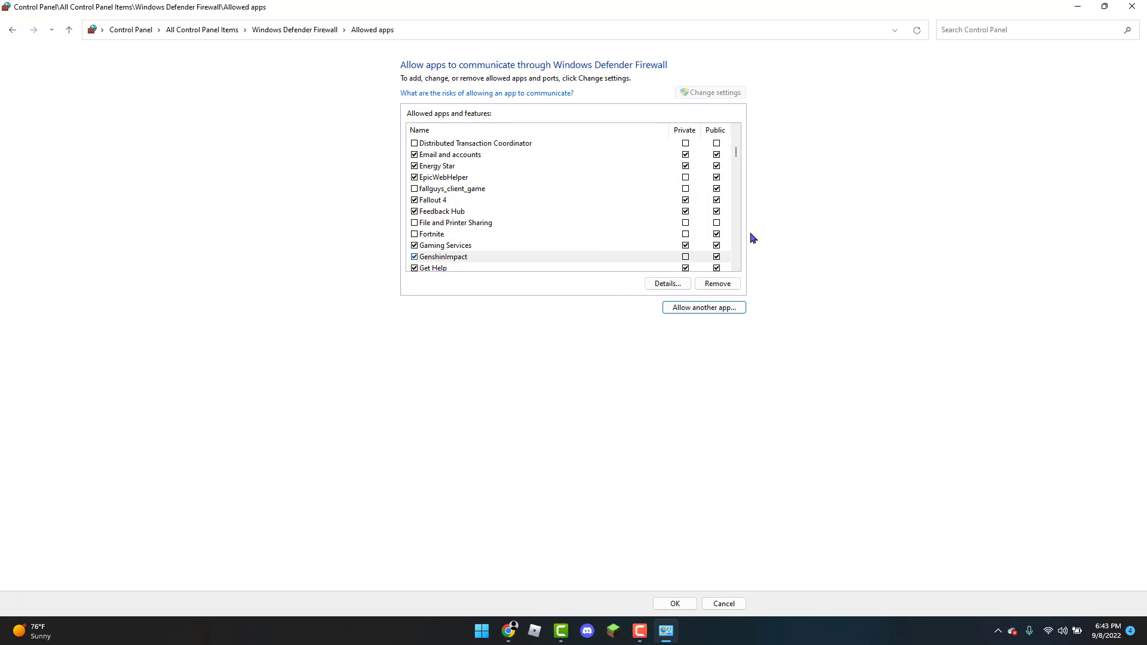
- Close the Control Panel firewall window to return to the desktop
left_click(1132, 6)
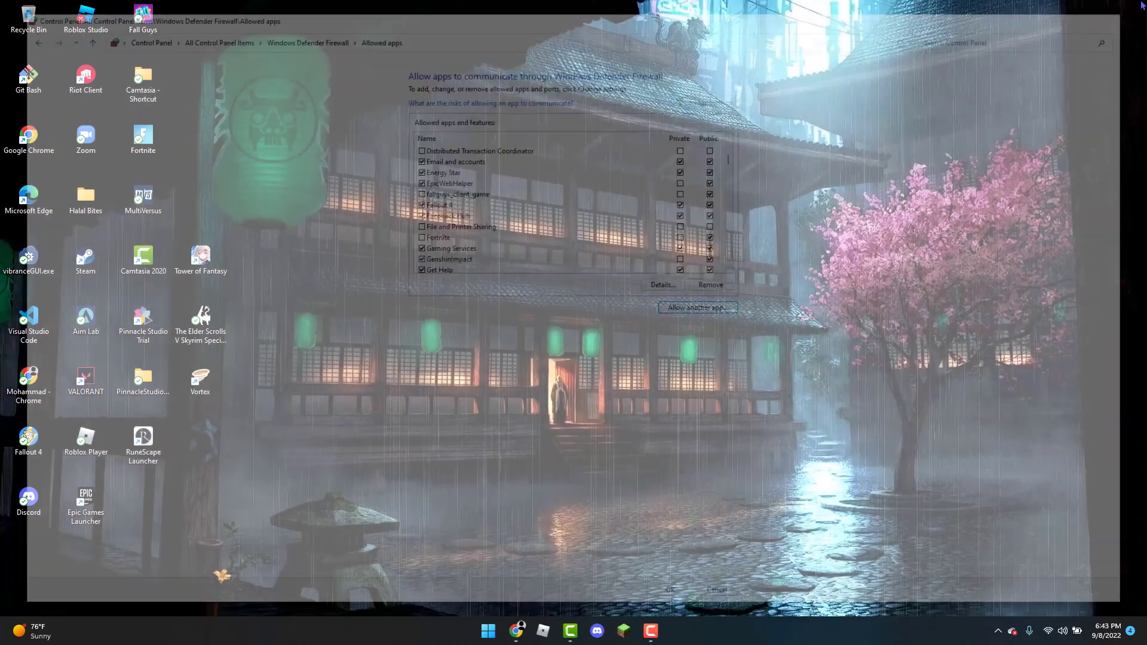